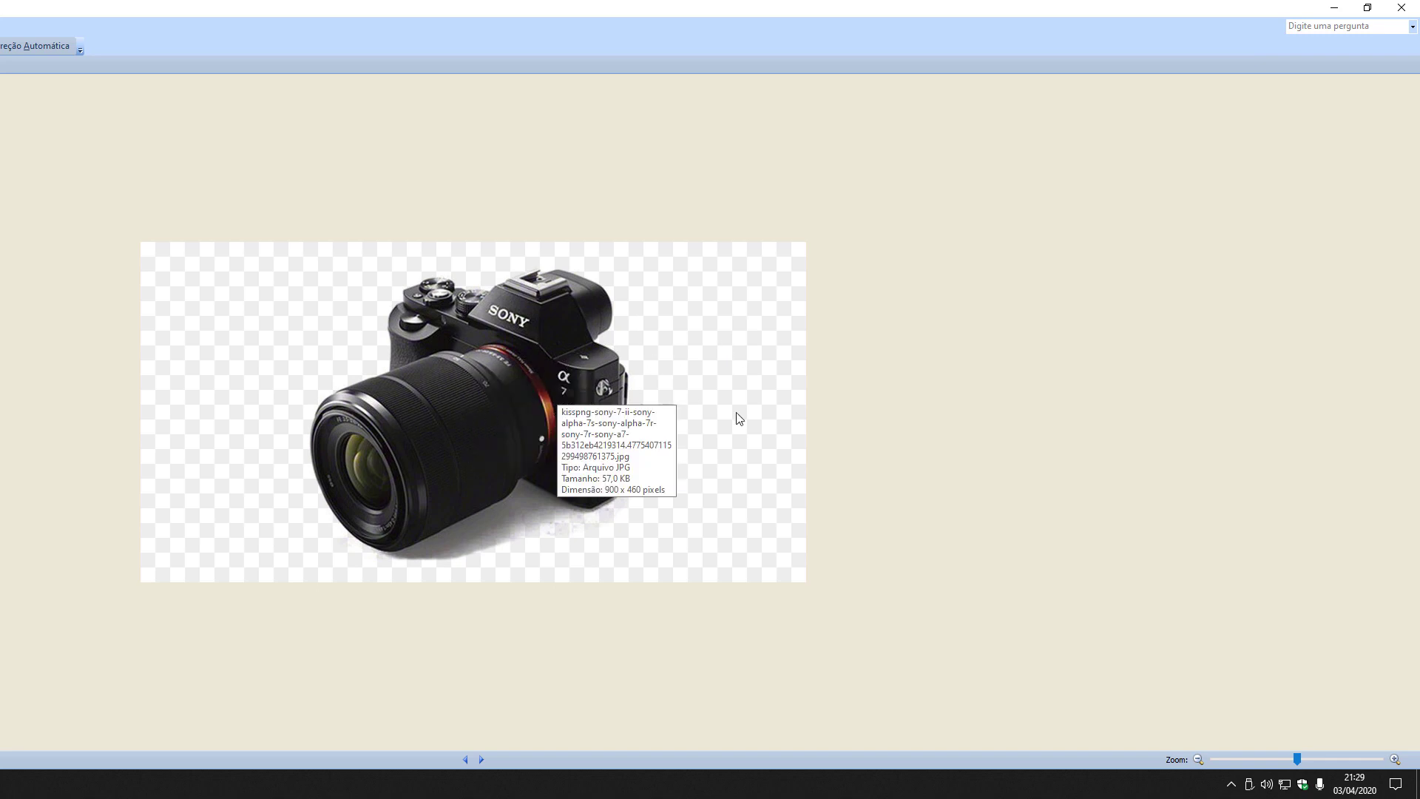
Close the camera picture and the CAMERAS folder window
left_click(1401, 7)
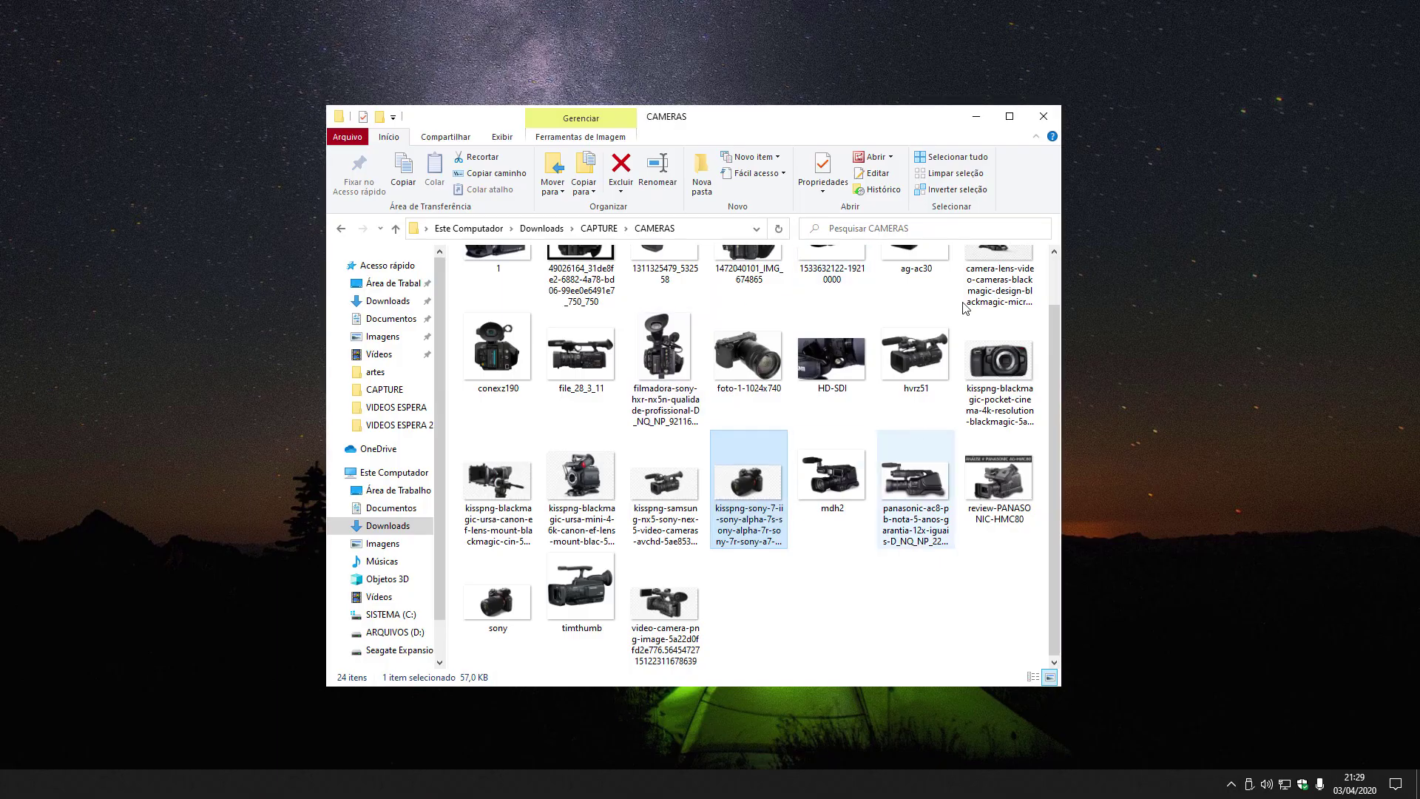
left_click(1043, 116)
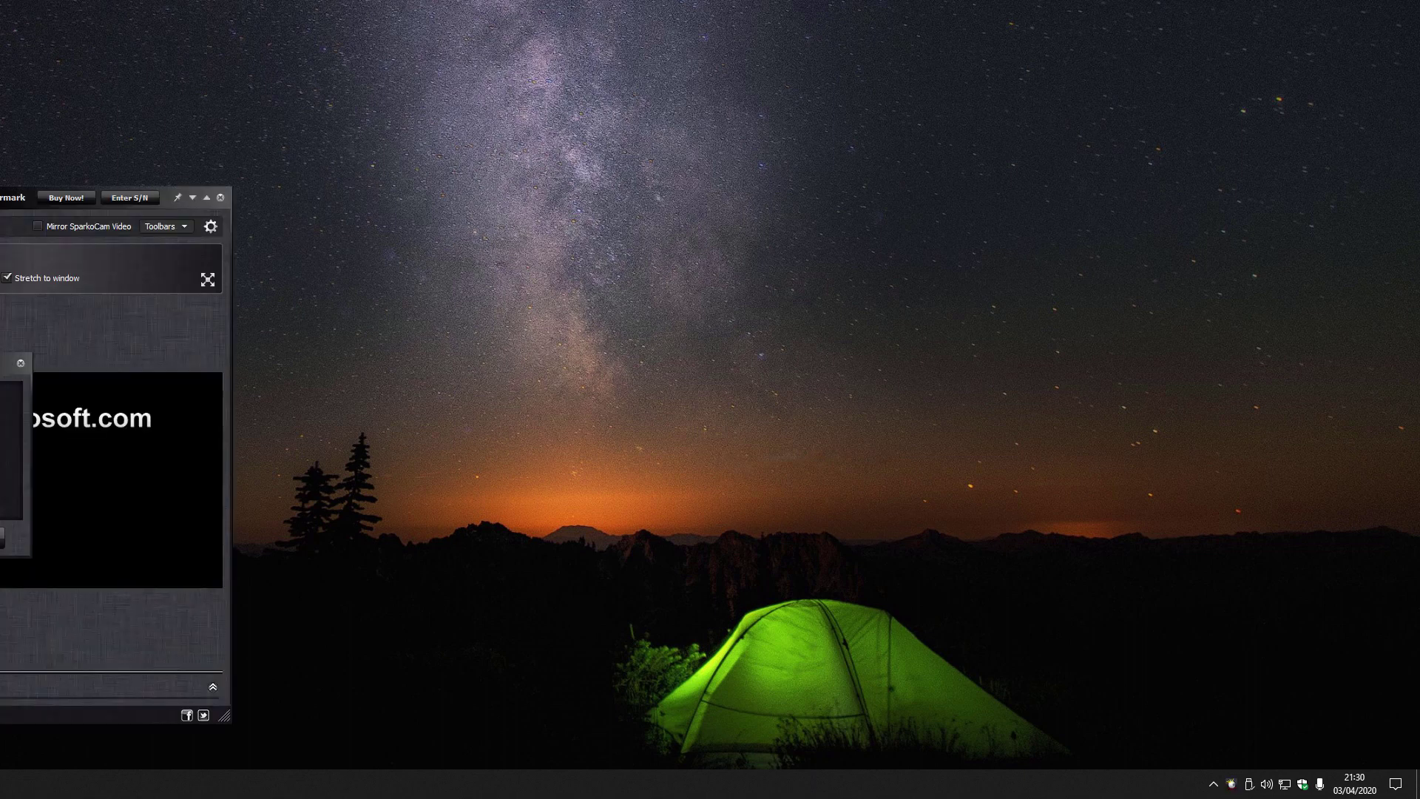
Reposition the SparkoCam window, switch its video device to Nikon Camera and set it back to Canon Camera
left_click_drag(0, 198, 656, 122)
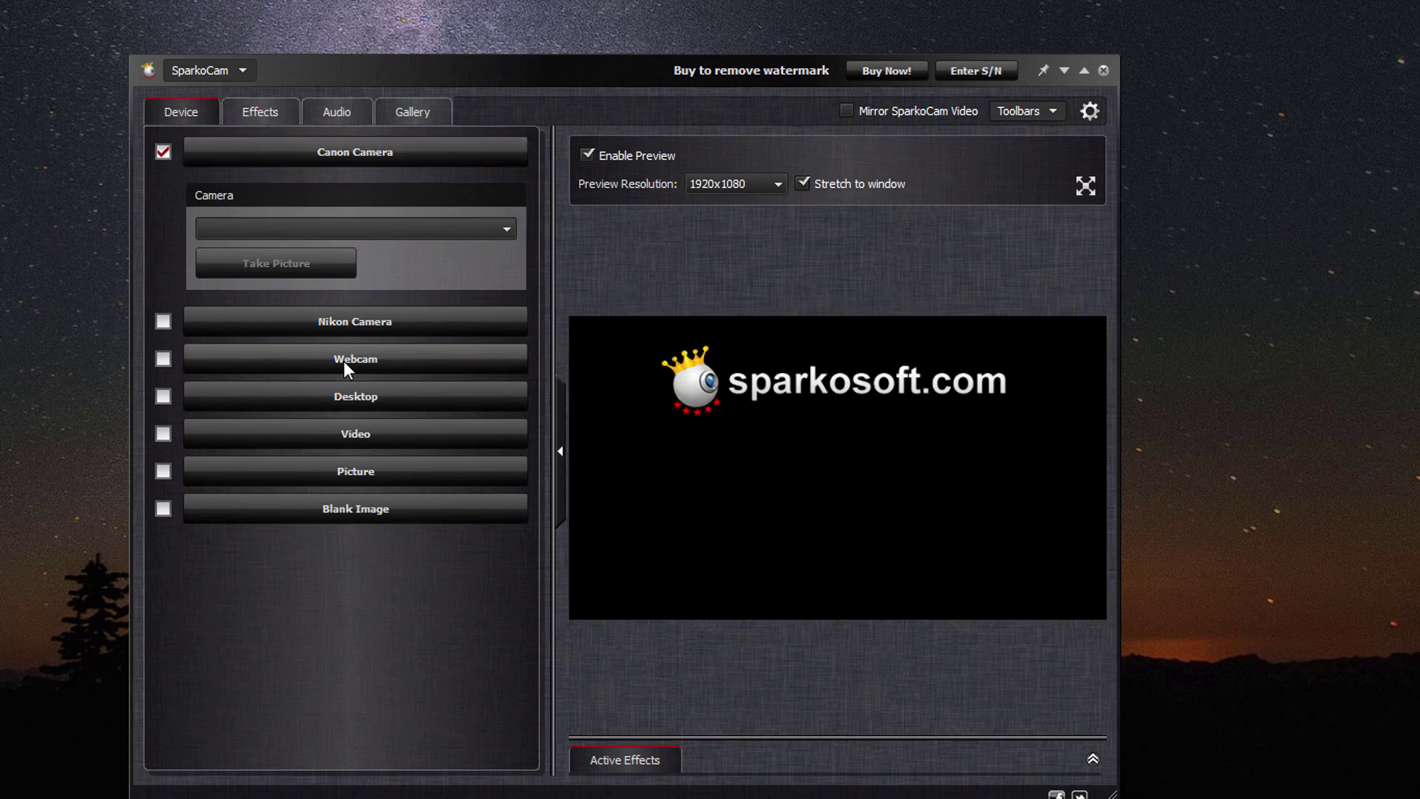
left_click(164, 318)
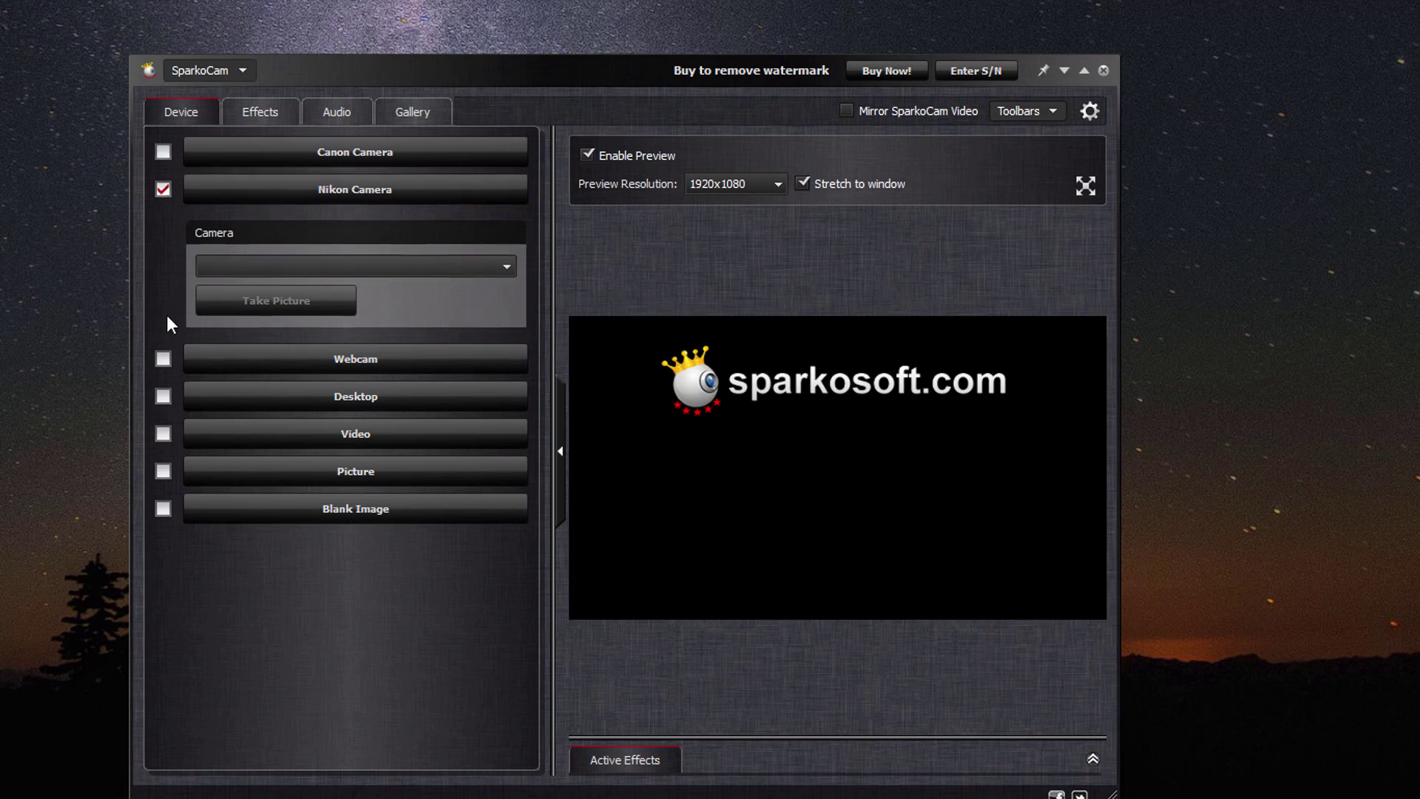
left_click(165, 151)
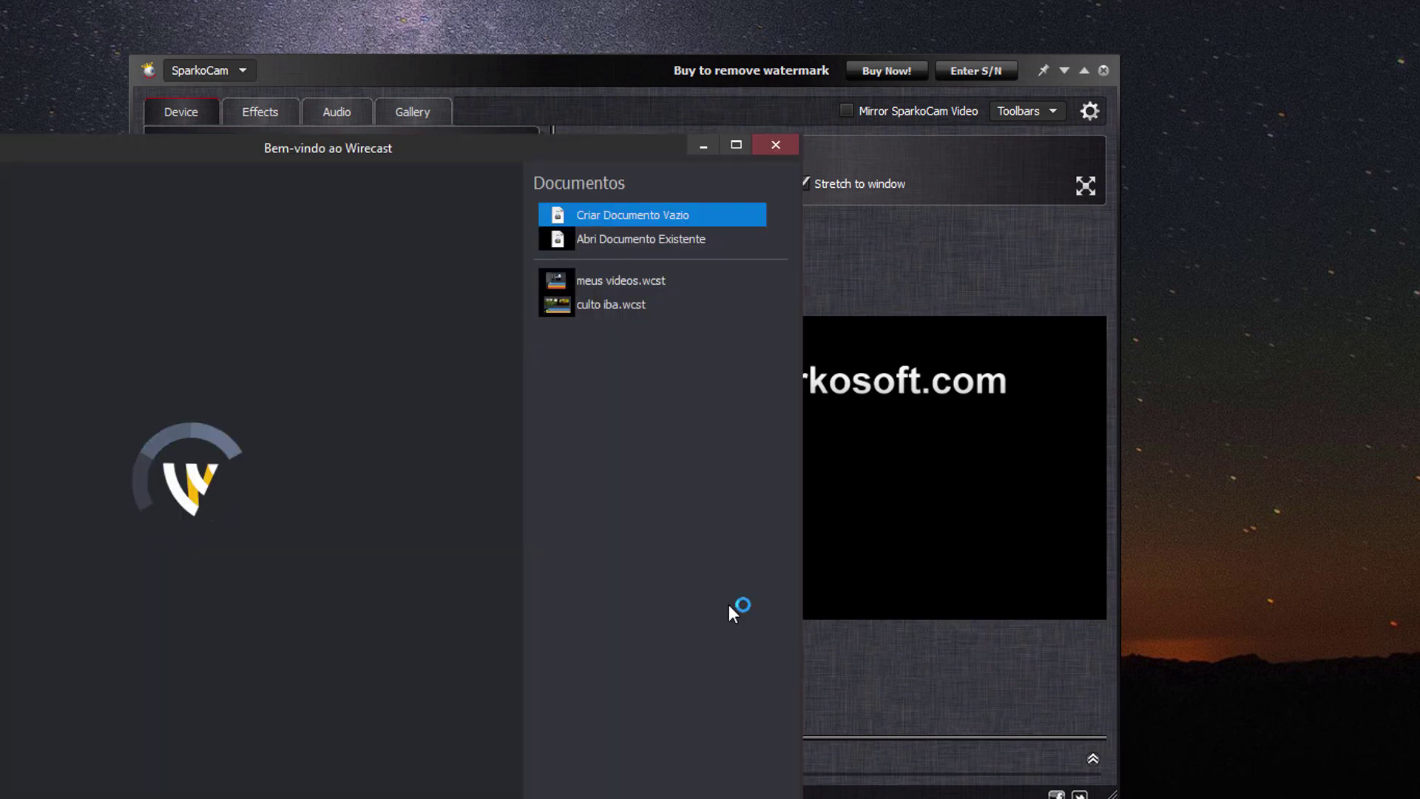
In Wirecast, create an empty document and add SparkoCam Video as a video capture source on main layer 1
key("Return")
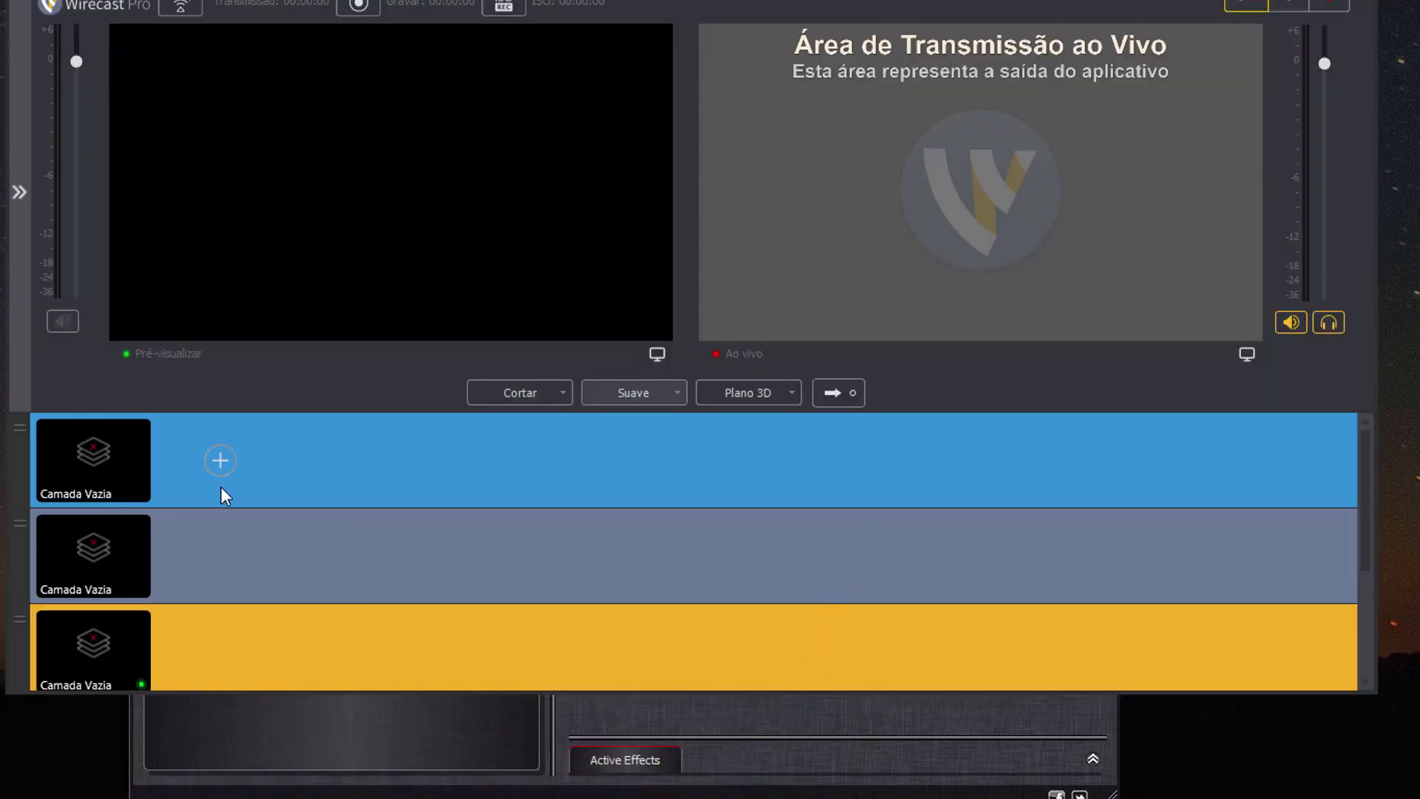
left_click(220, 461)
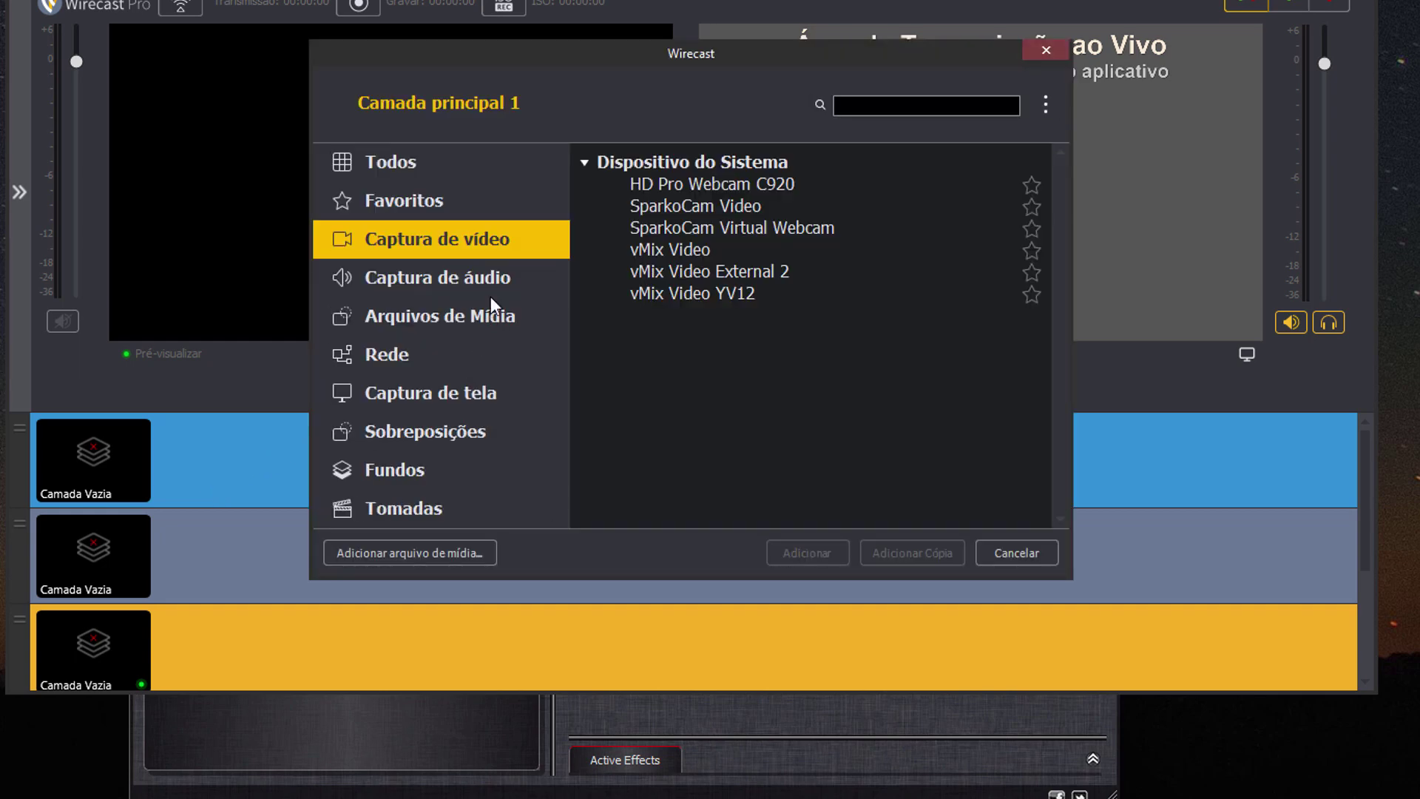
left_click(744, 213)
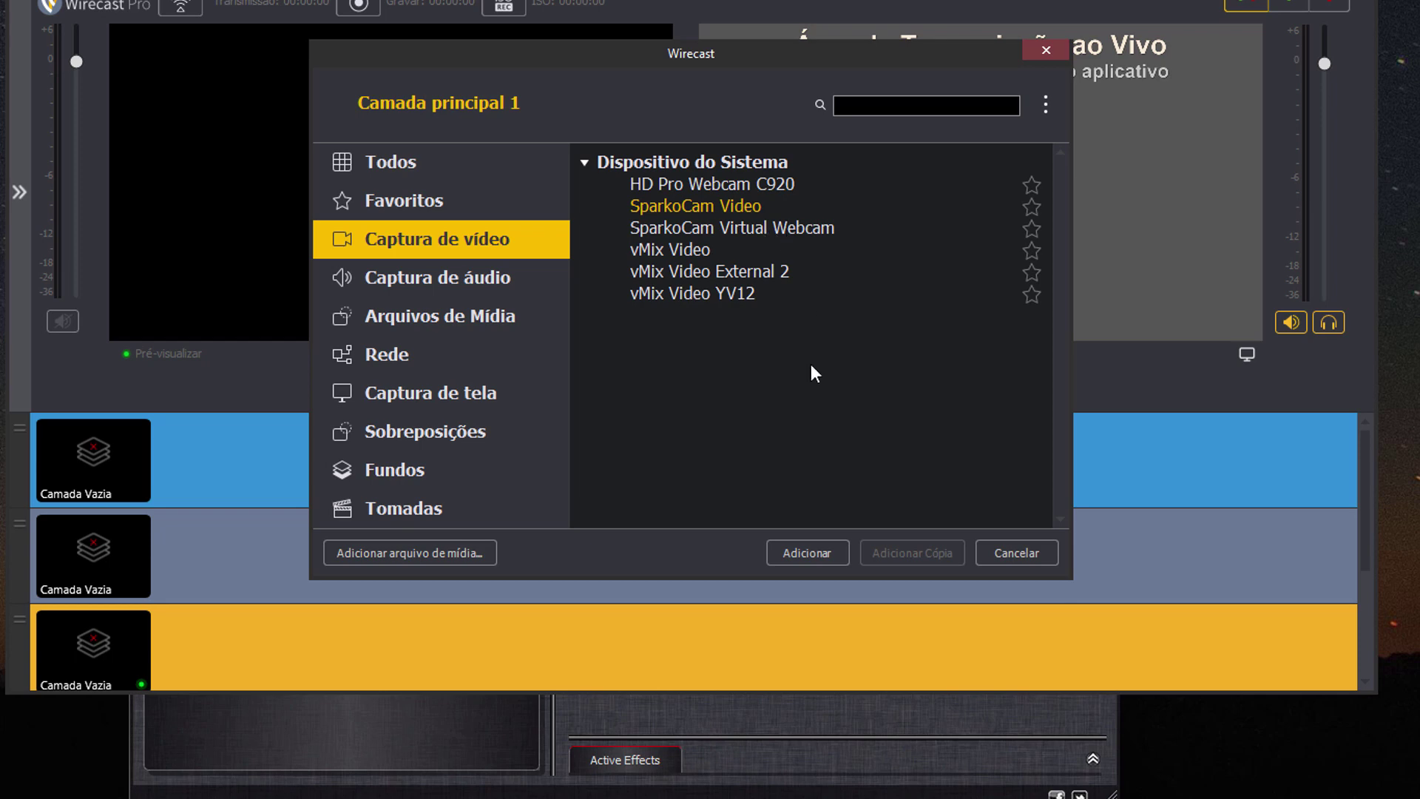
left_click(795, 555)
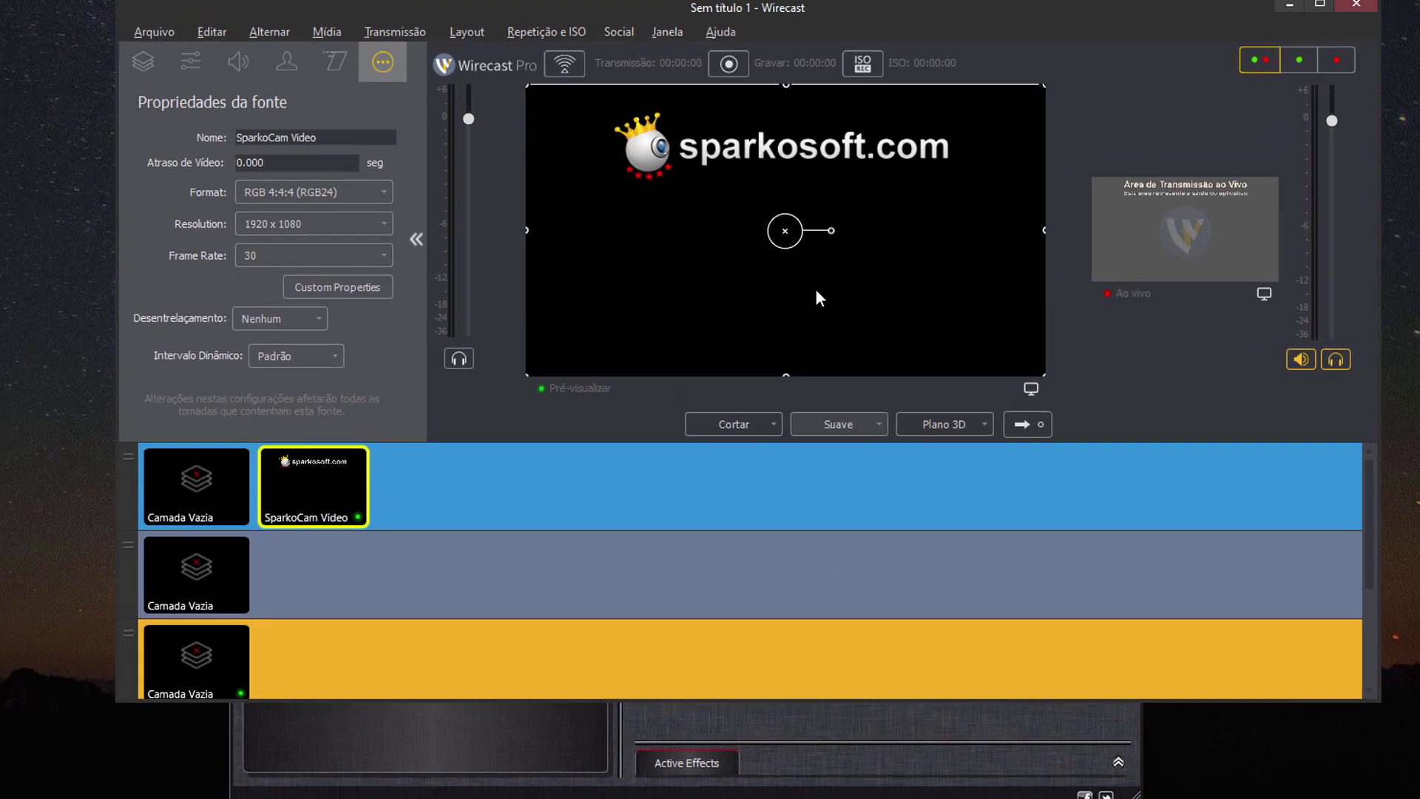
Switch to SparkoCam, compare its preview with the Wirecast preview, and close the SparkoCam window
left_click(759, 716)
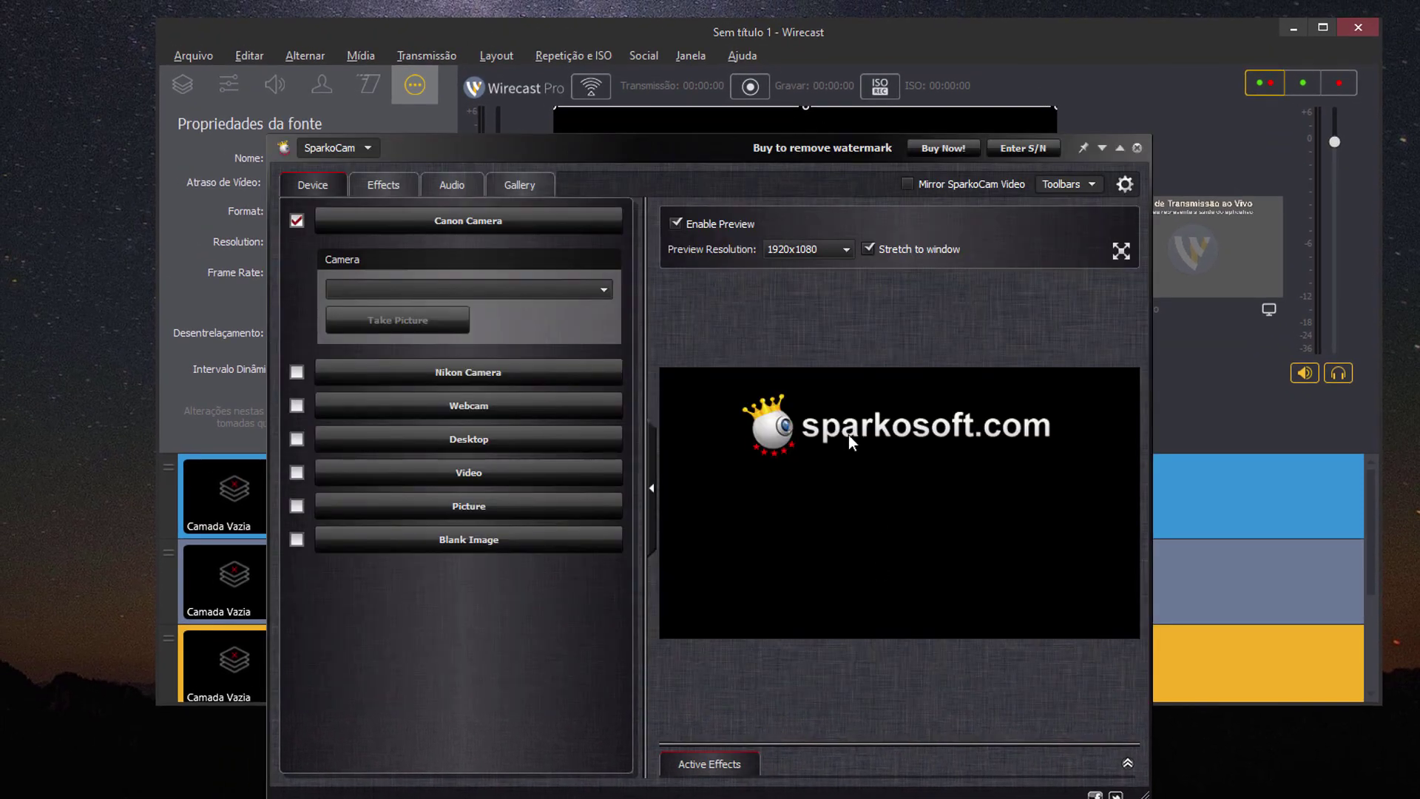
left_click_drag(708, 150, 640, 276)
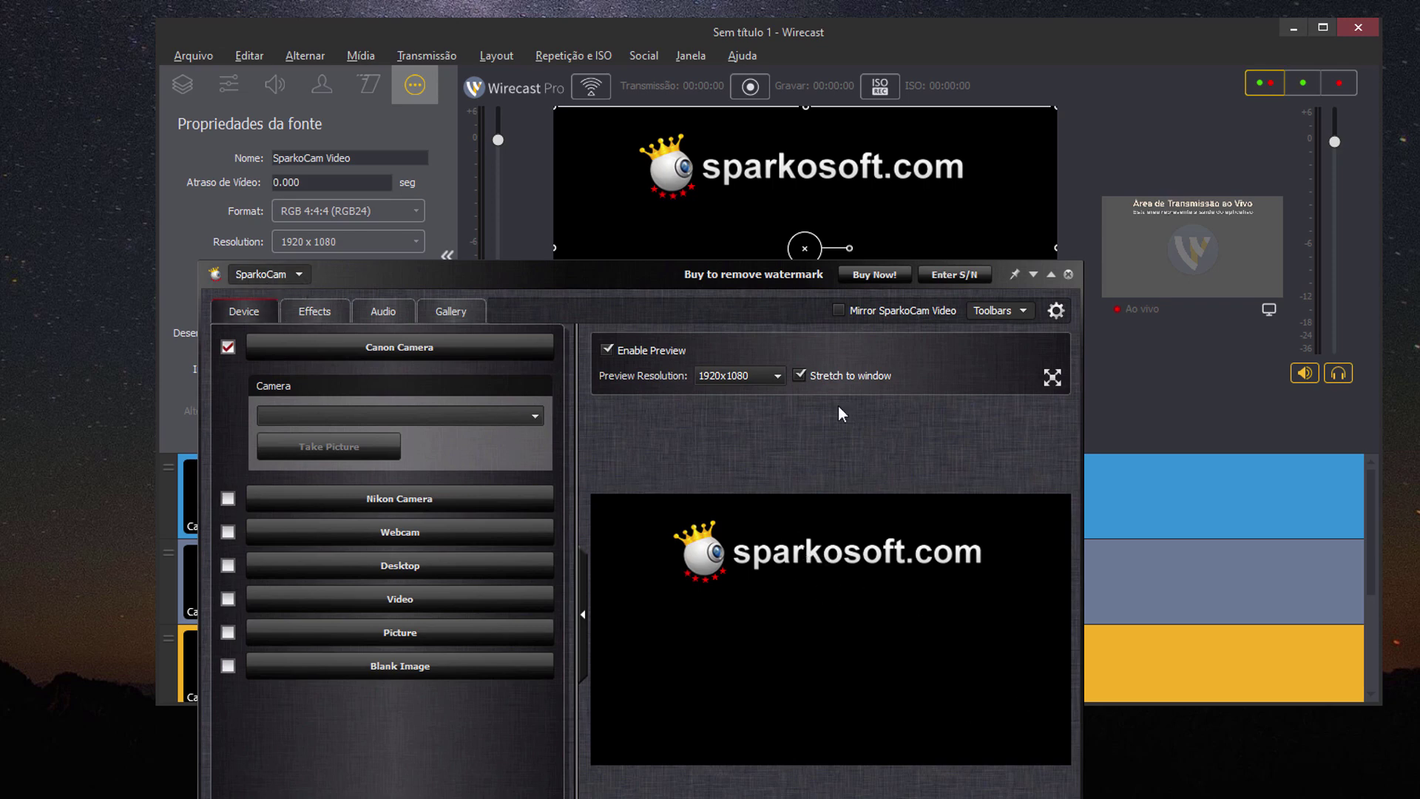
left_click(1069, 275)
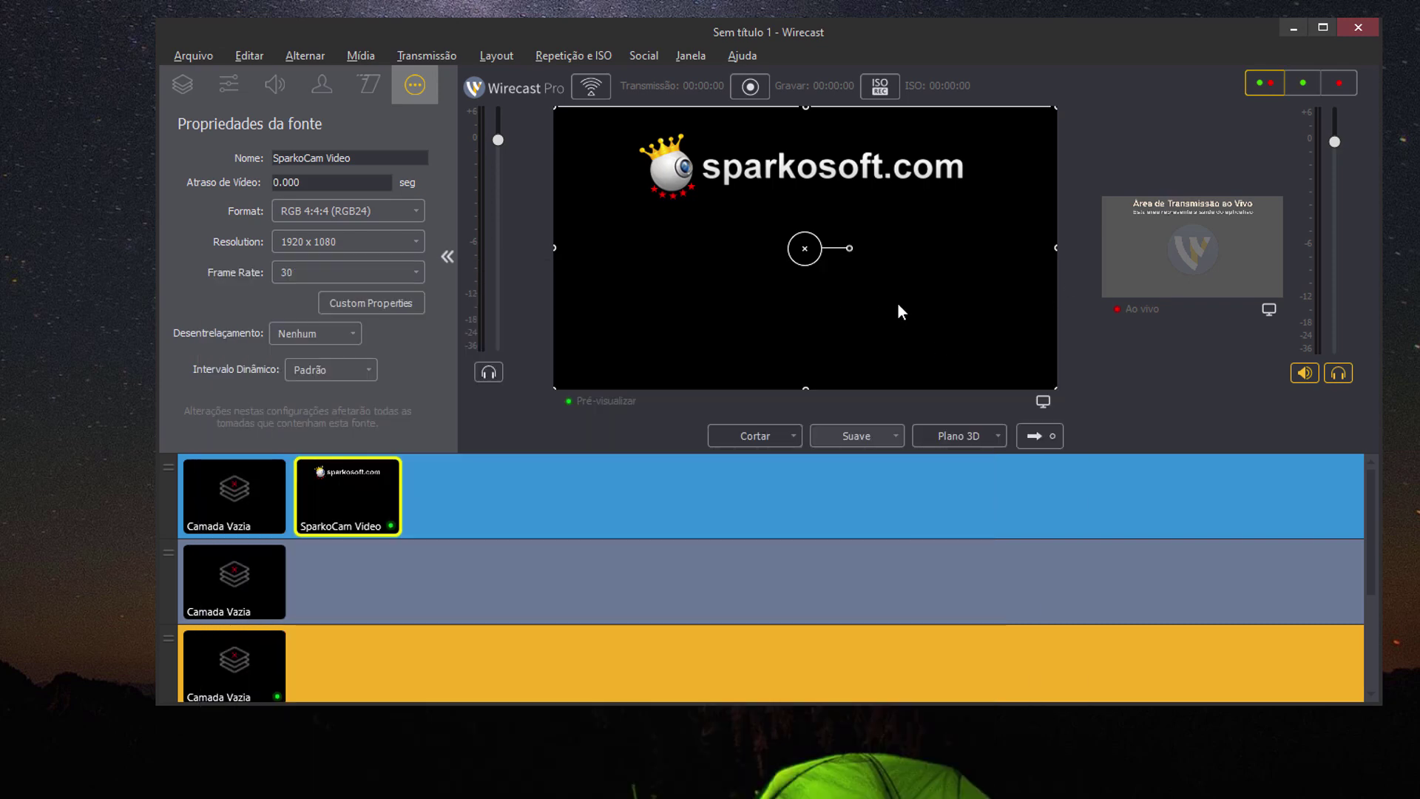
Delete the SparkoCam Video shot from main layer 1 and minimise Wirecast to uncover the EOS Utility Launcher
right_click(361, 498)
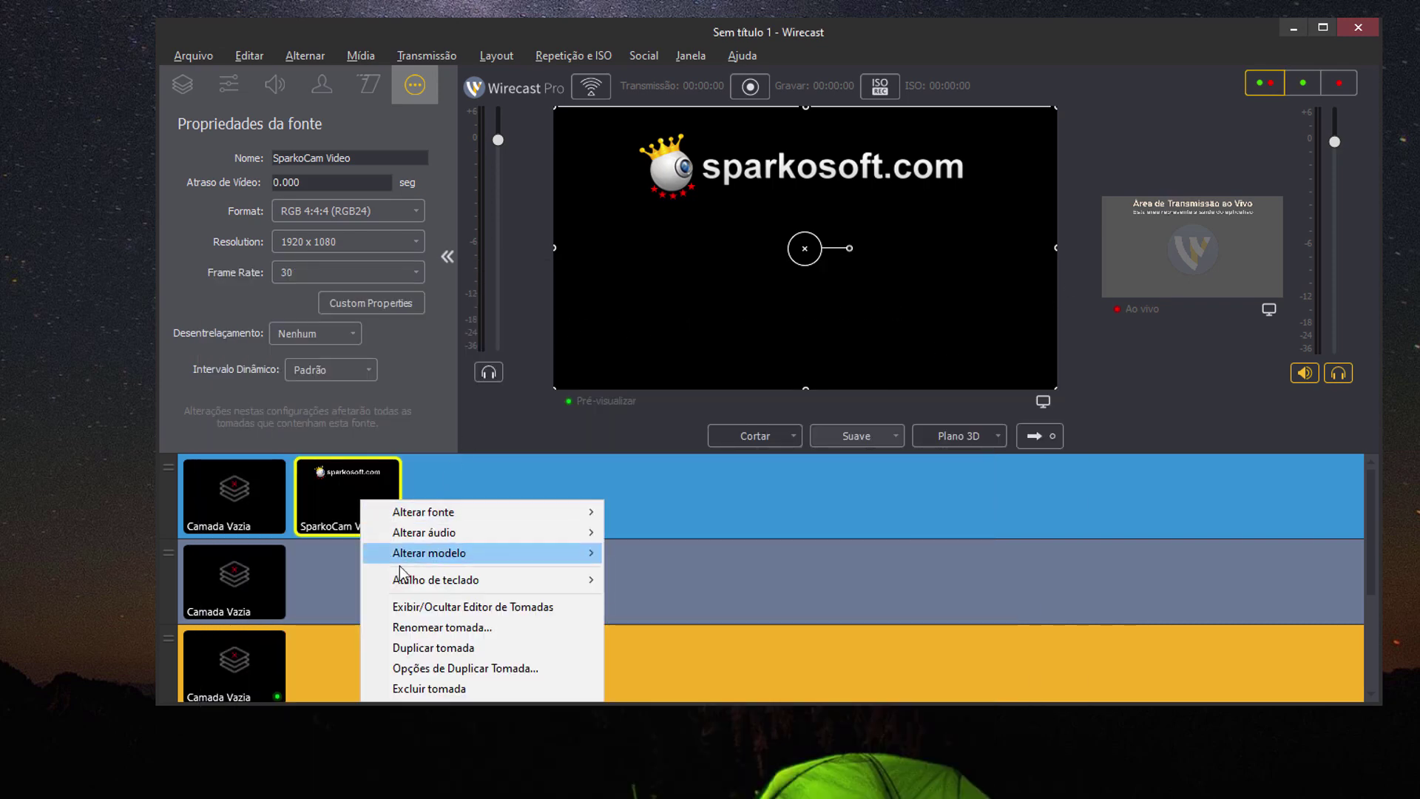
left_click(431, 690)
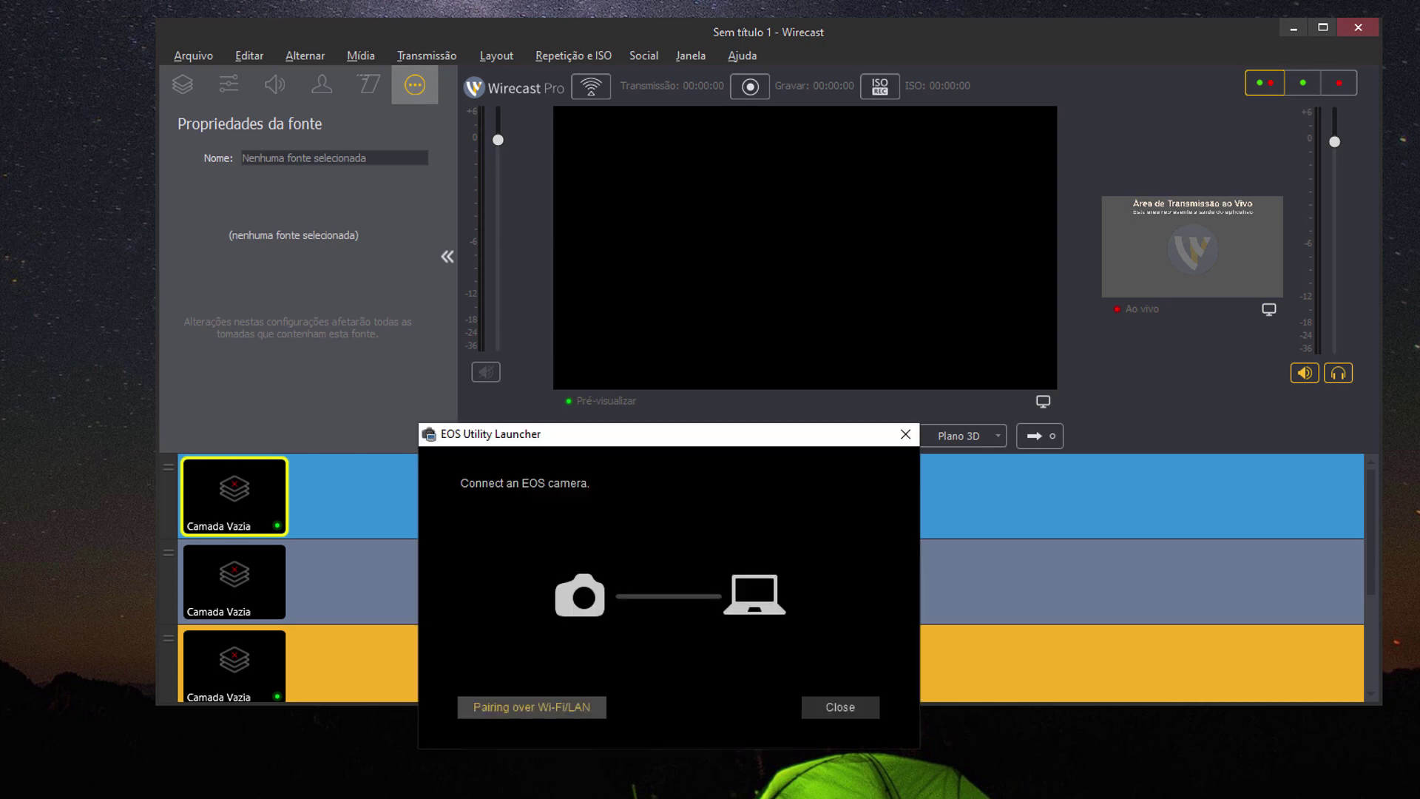
left_click(1293, 27)
left_click_drag(702, 426, 664, 212)
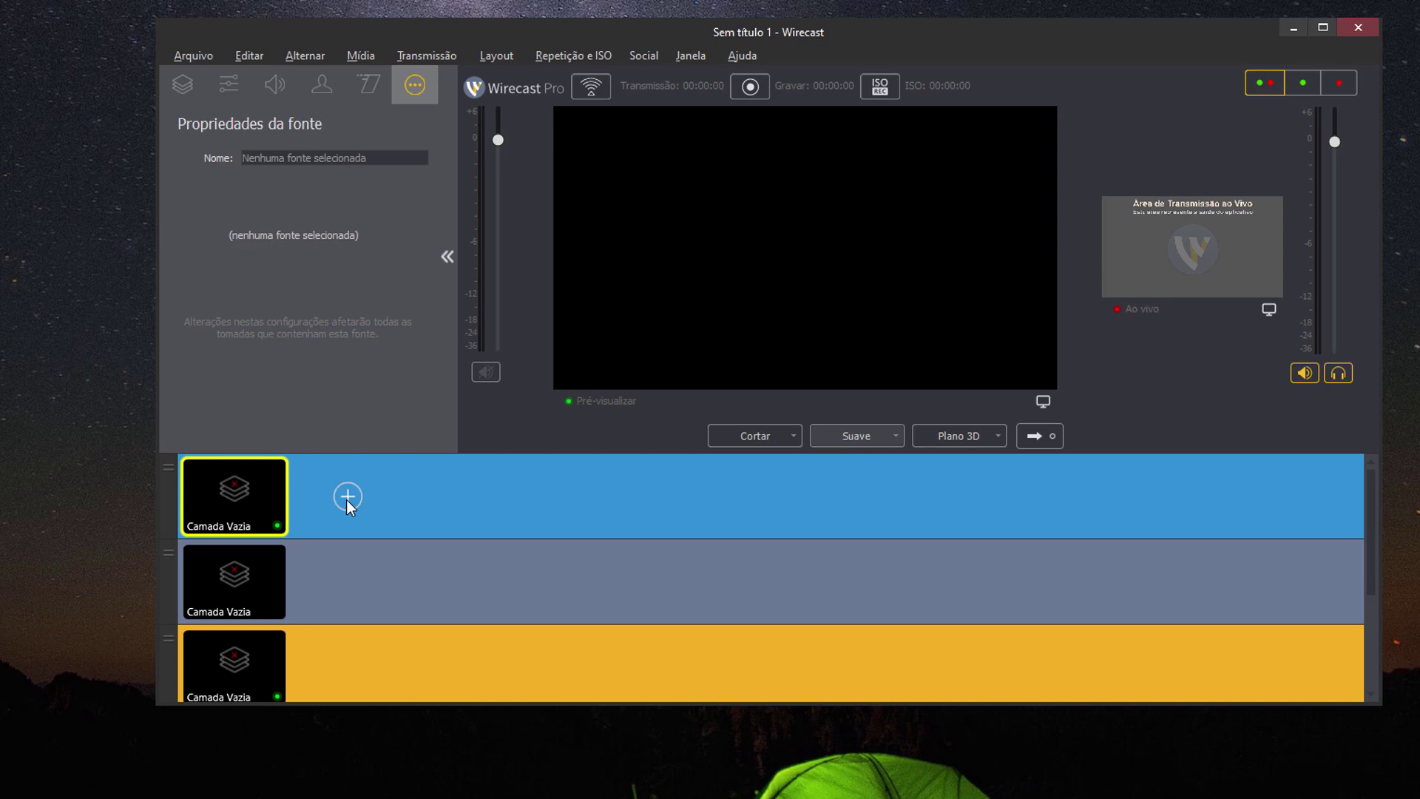
Look at the screen capture sources offered for main layer 1 in Wirecast without adding any
left_click(347, 496)
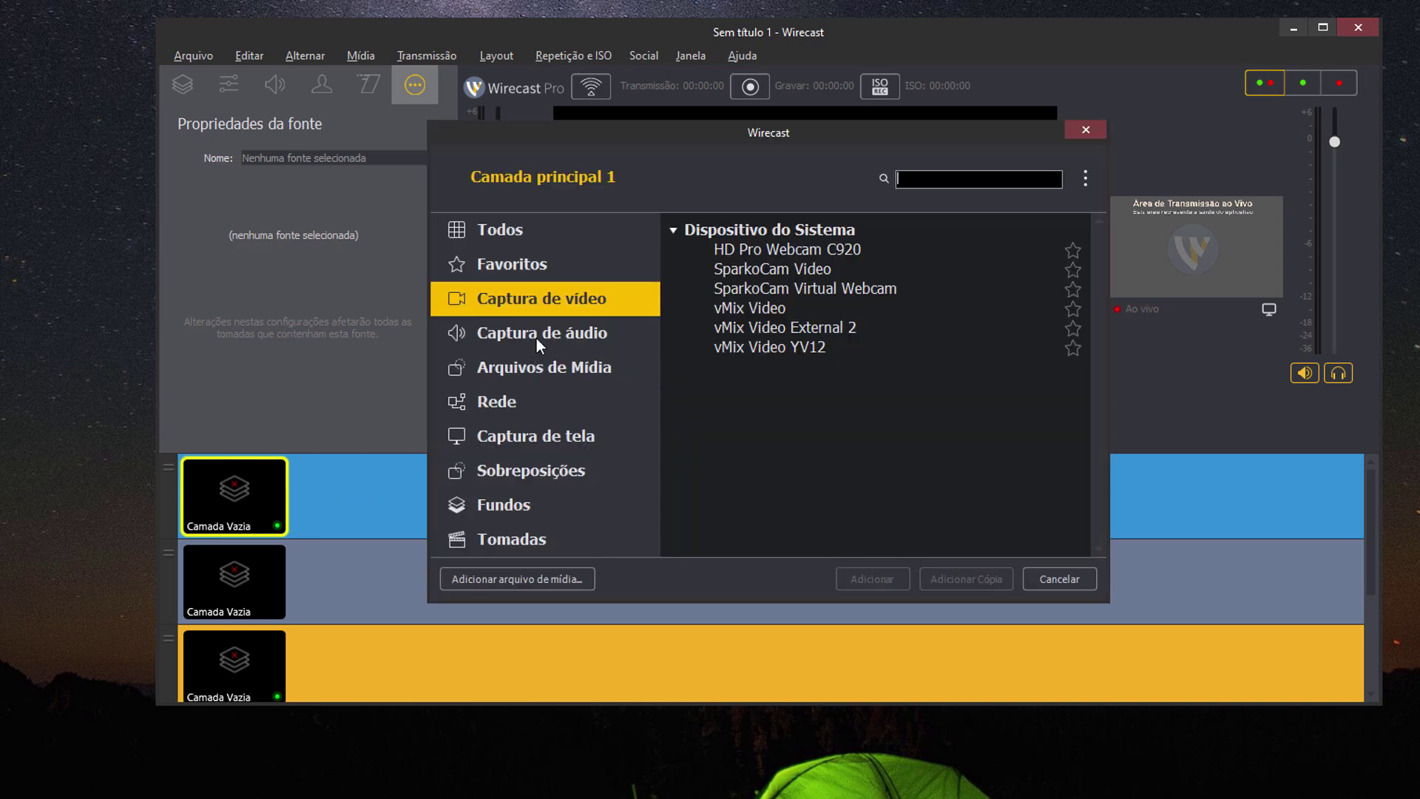
left_click(565, 444)
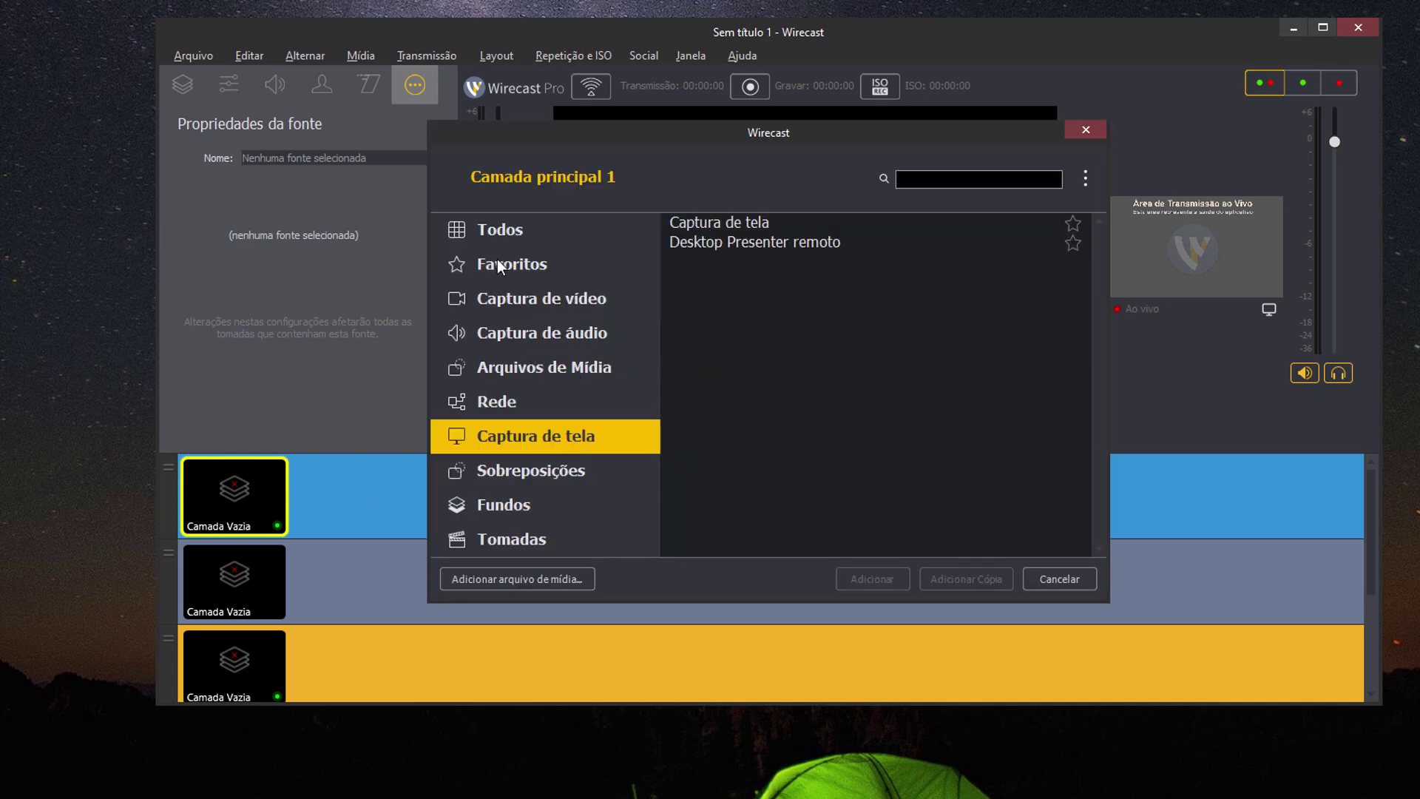
left_click(1058, 578)
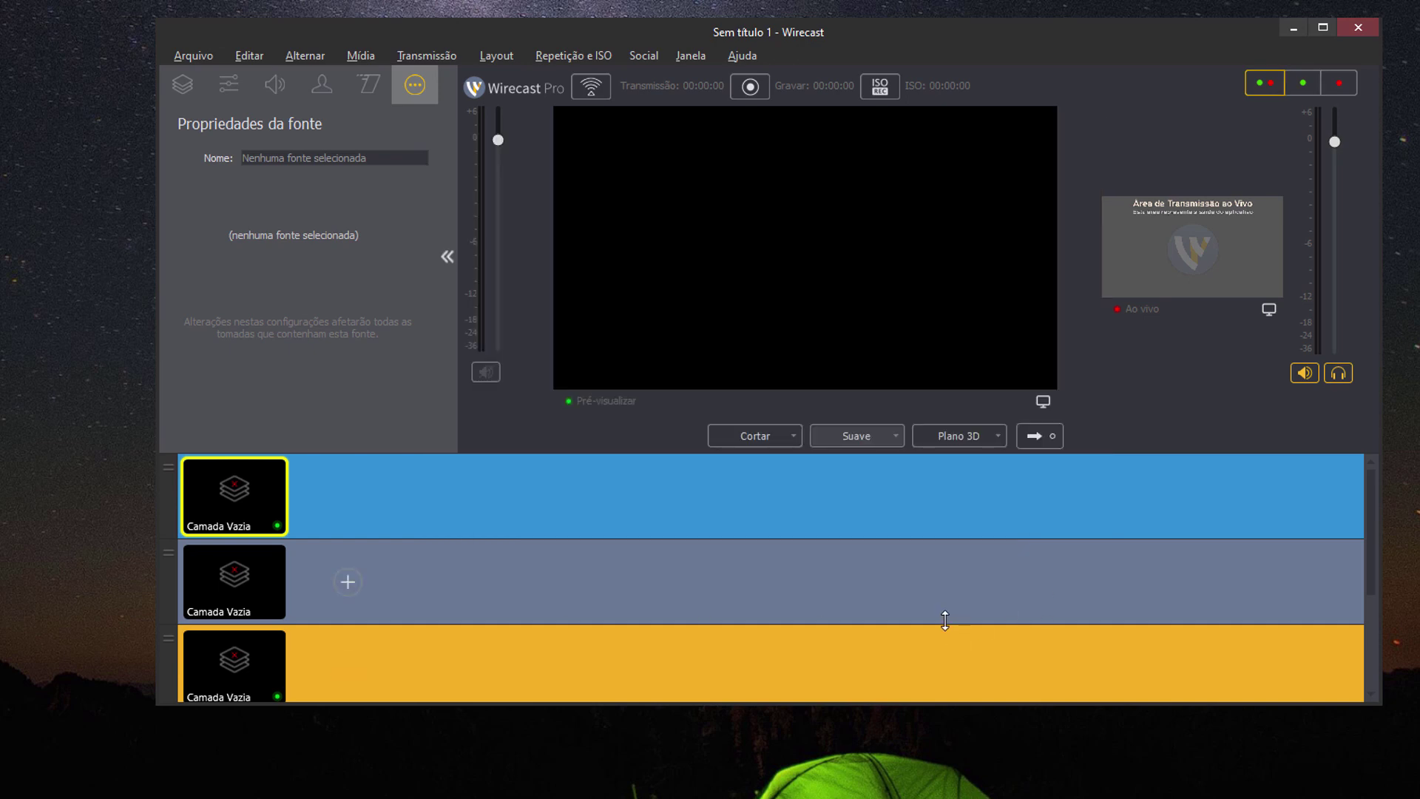
Minimise Wirecast and close the EOS Utility Launcher
left_click(1294, 30)
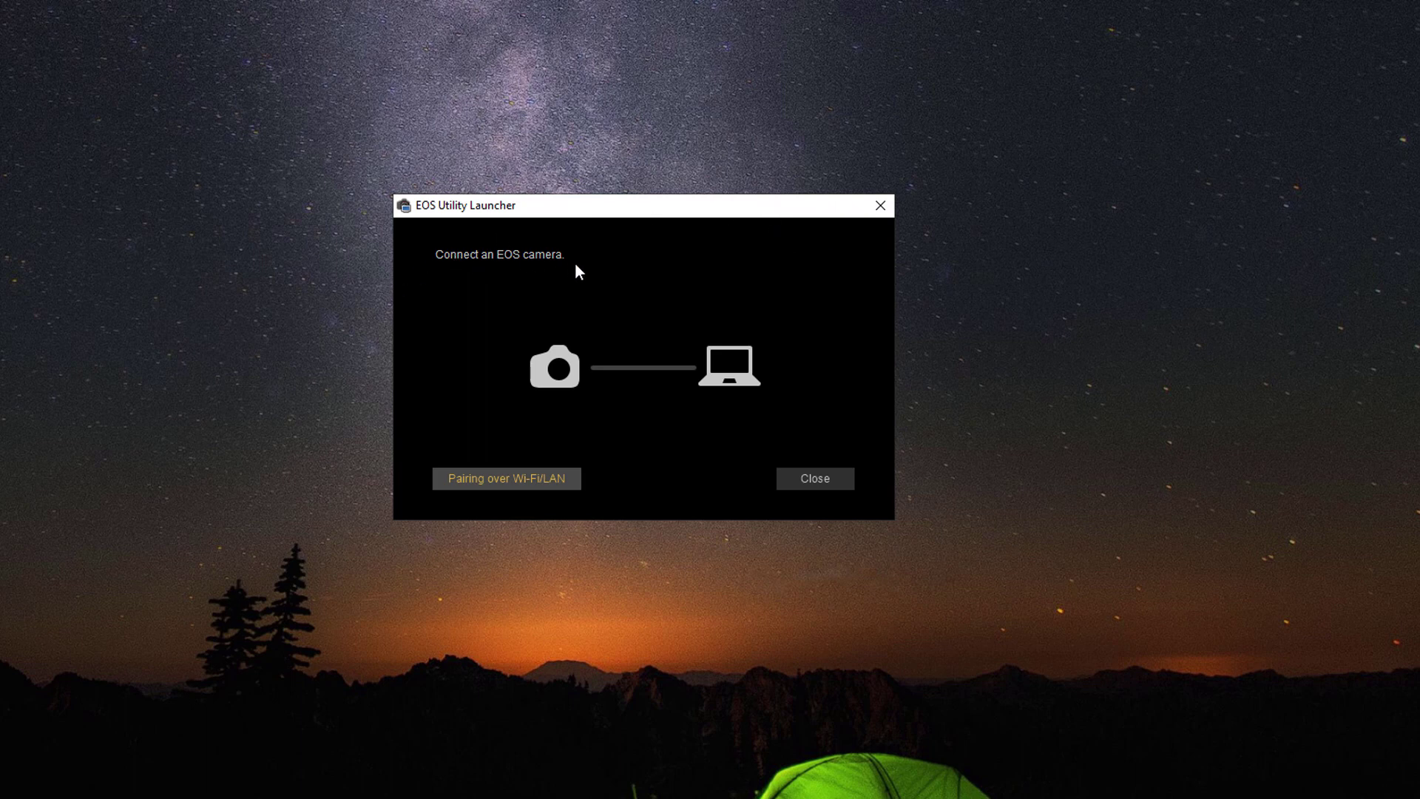
left_click(880, 207)
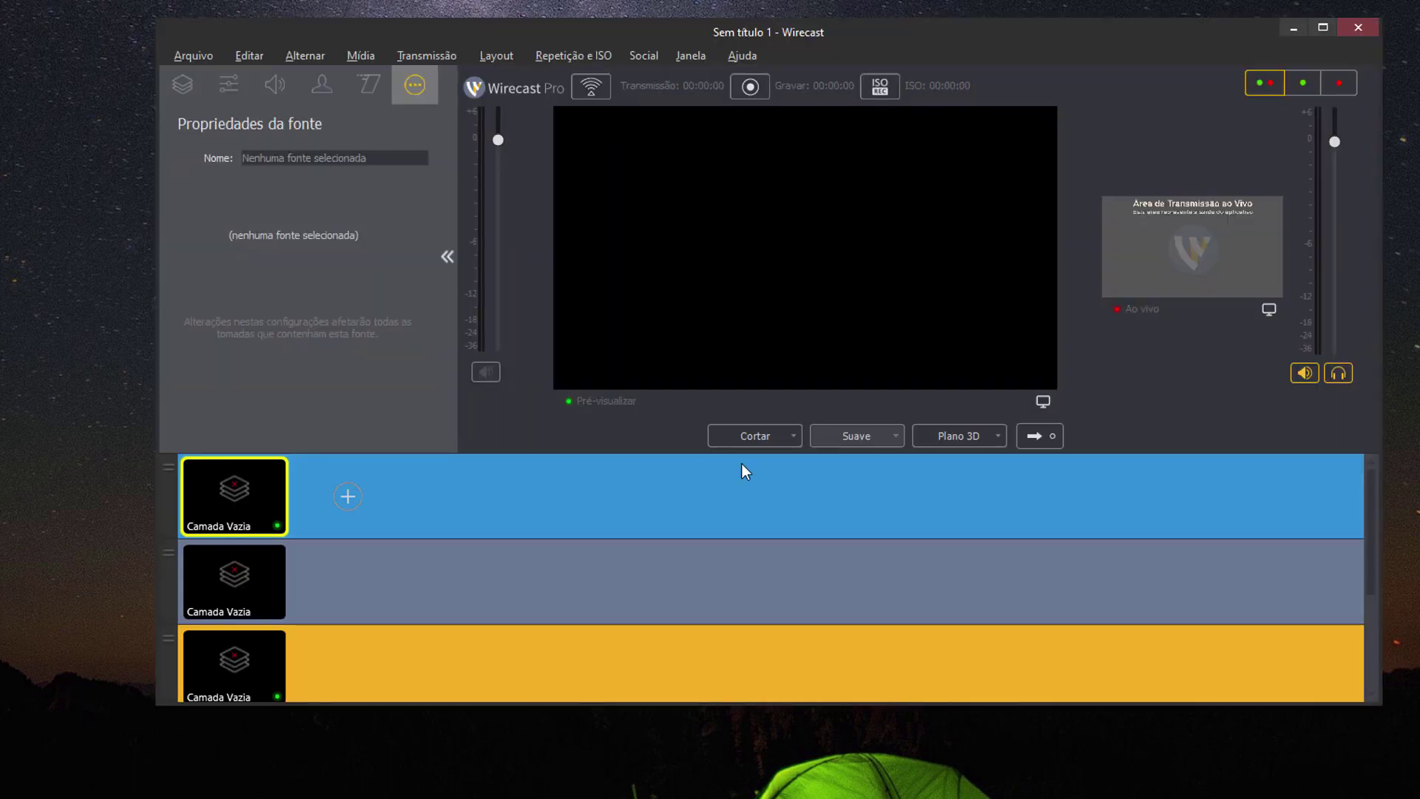
Collapse Wirecast's source properties and look at the video capture sources for main layer 1 without adding any
left_click(446, 257)
left_click(346, 491)
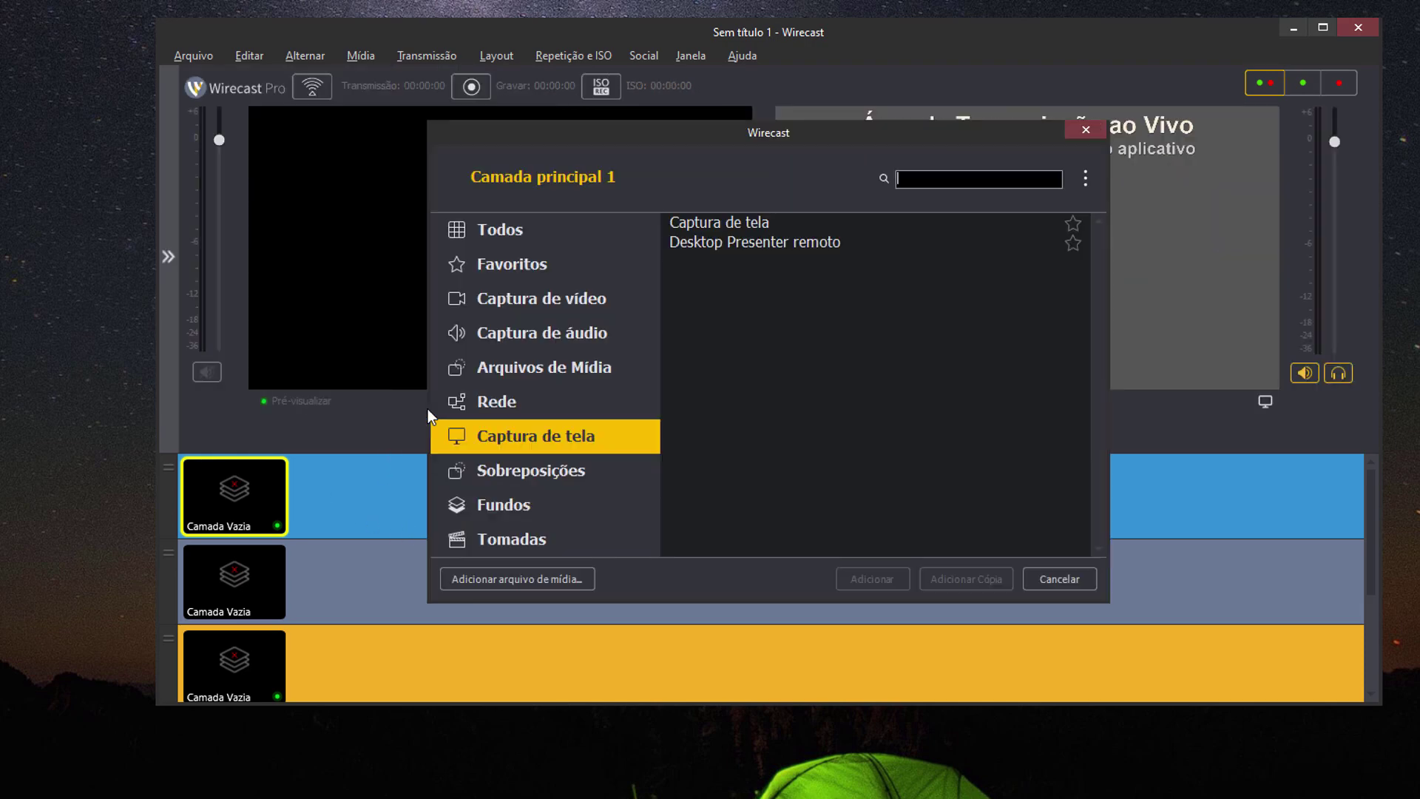
left_click(543, 302)
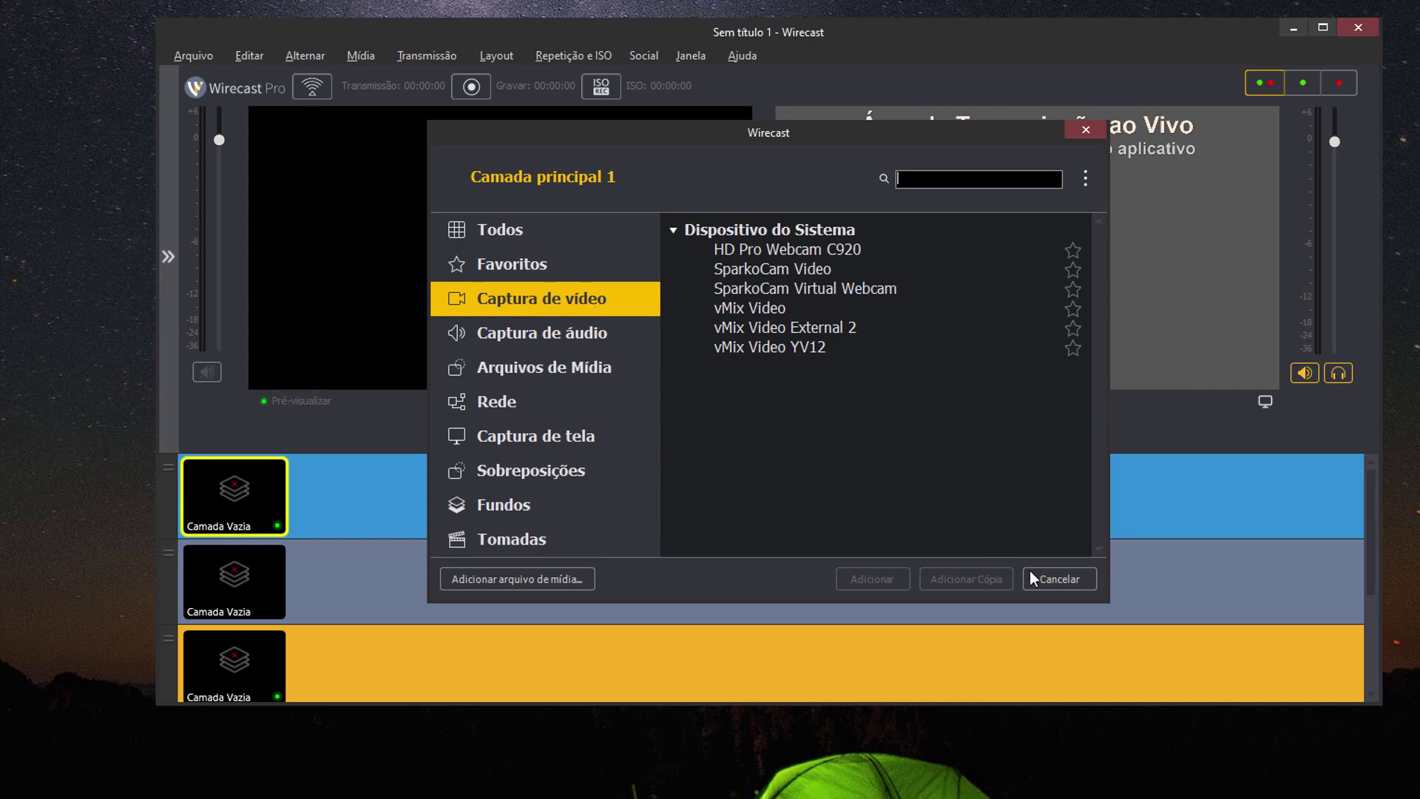
left_click(1059, 579)
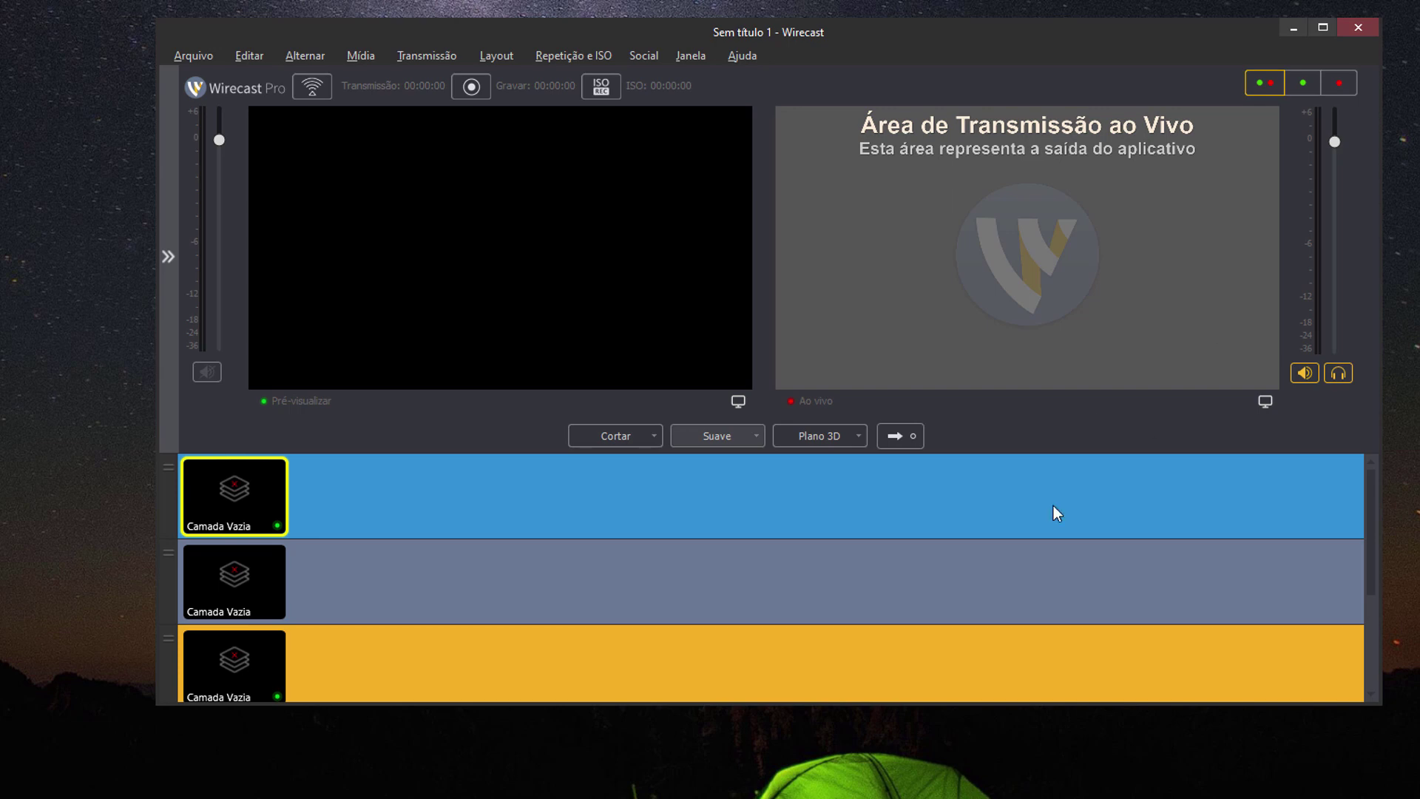
Minimise Wirecast and place the SparkoCam shortcut beside the EOS Utility shortcut on the desktop
left_click(1296, 29)
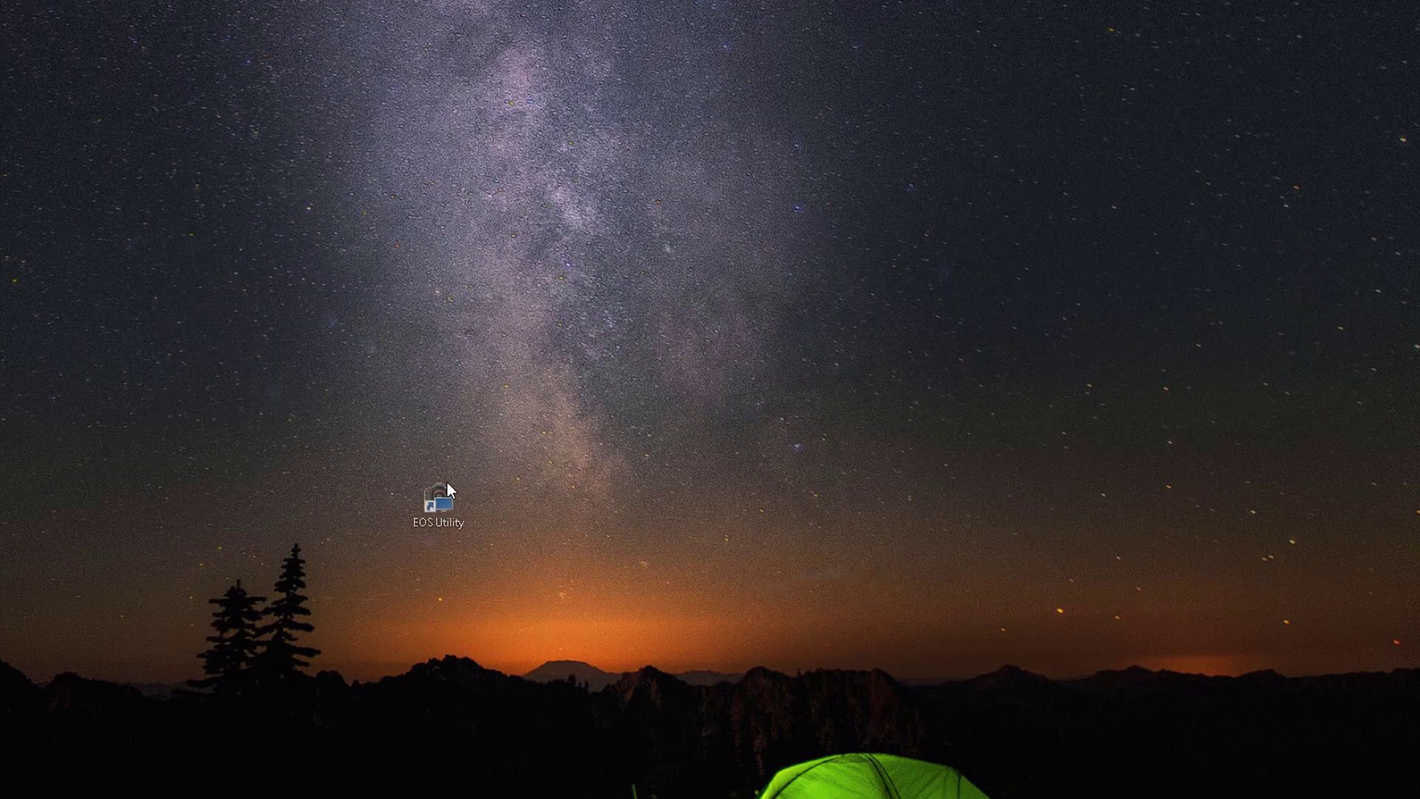
left_click(448, 482)
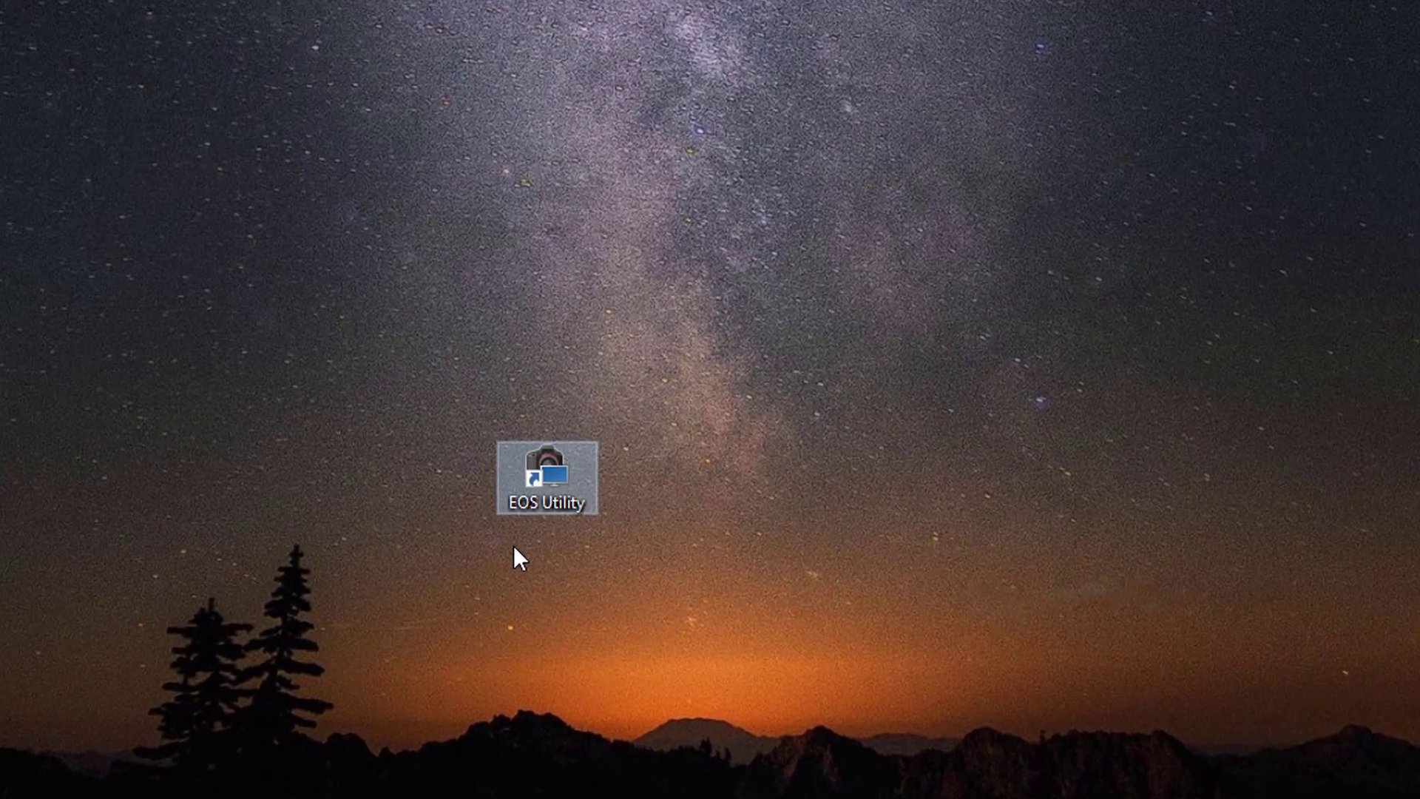
left_click_drag(185, 498, 689, 476)
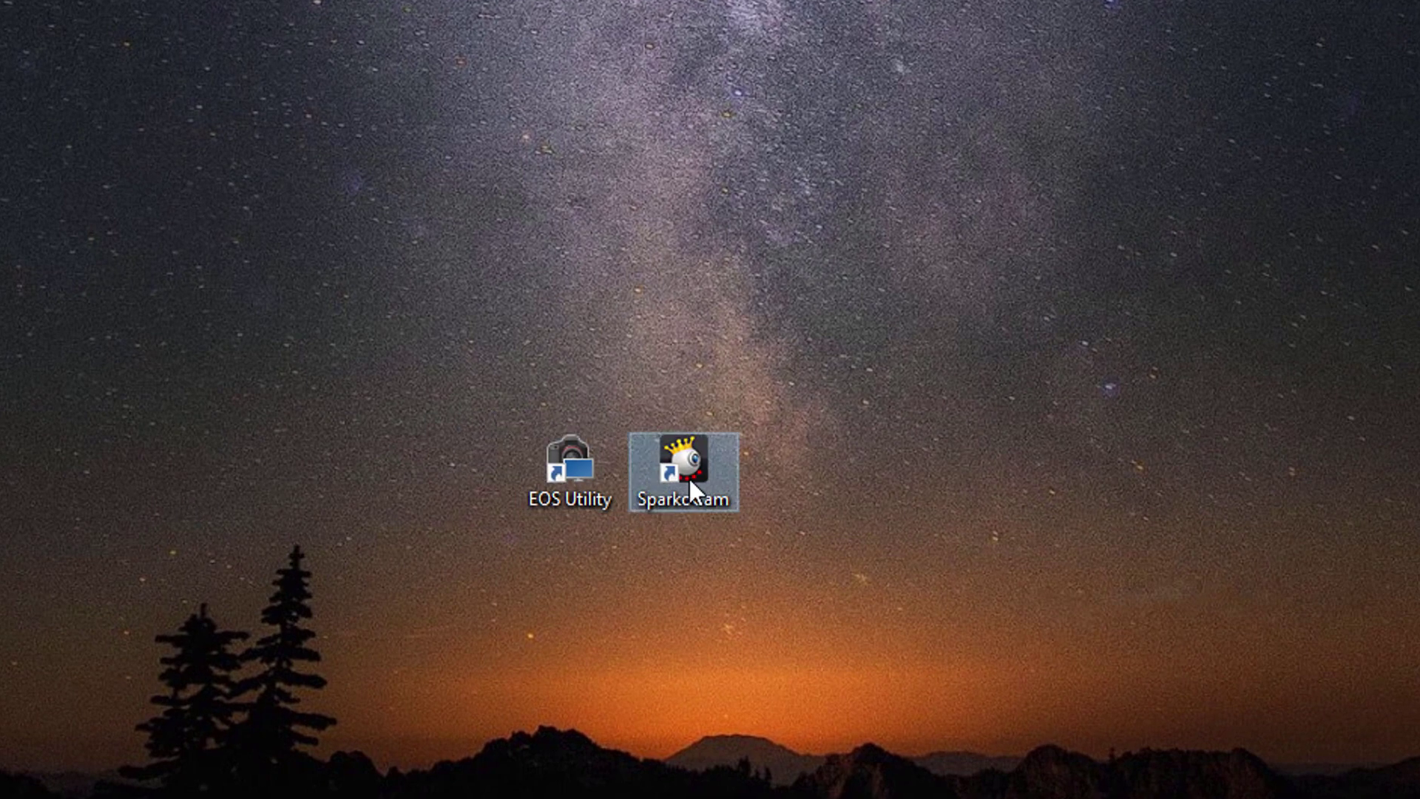
left_click(659, 534)
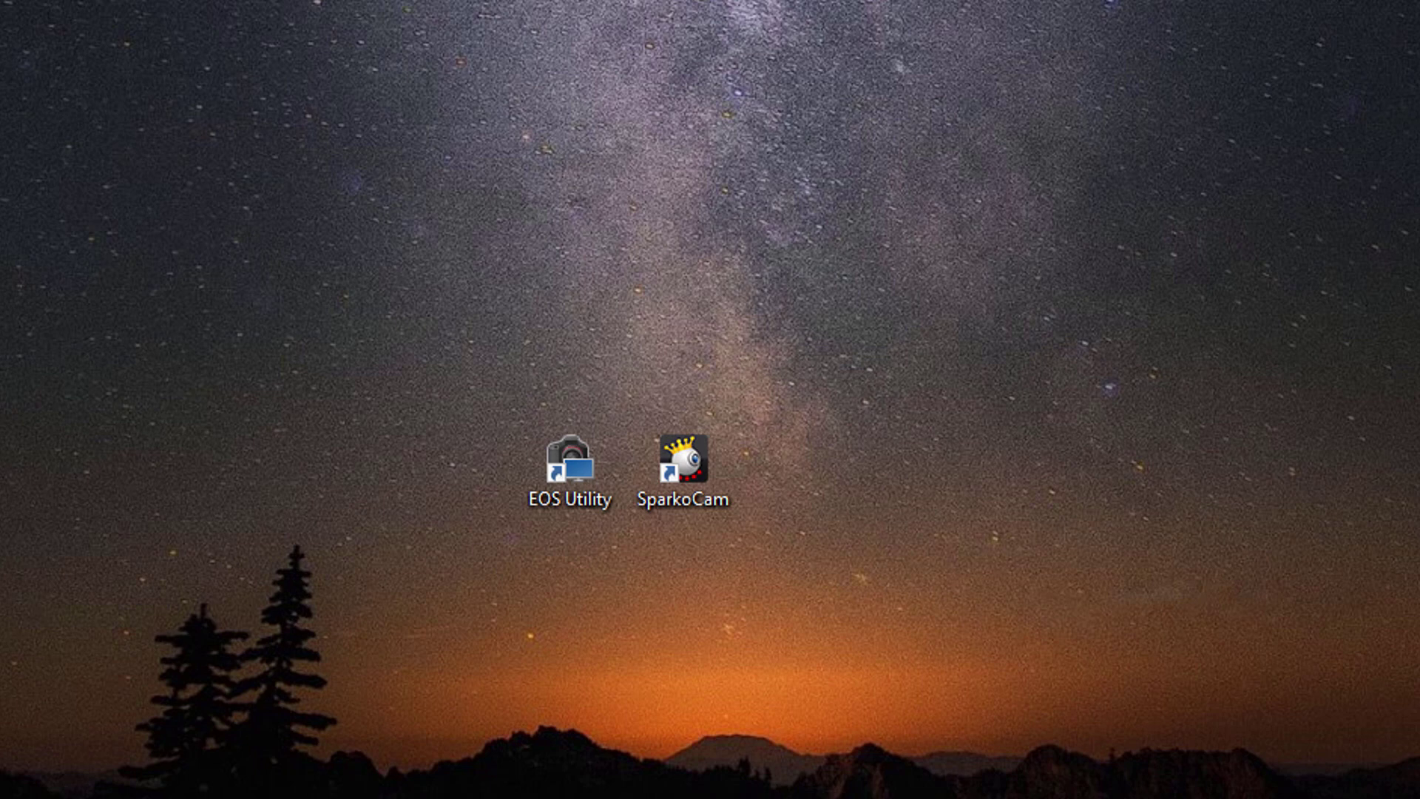
Clear the EOS Utility shortcut from beside the SparkoCam shortcut on the desktop and select the SparkoCam shortcut
double_click(578, 479)
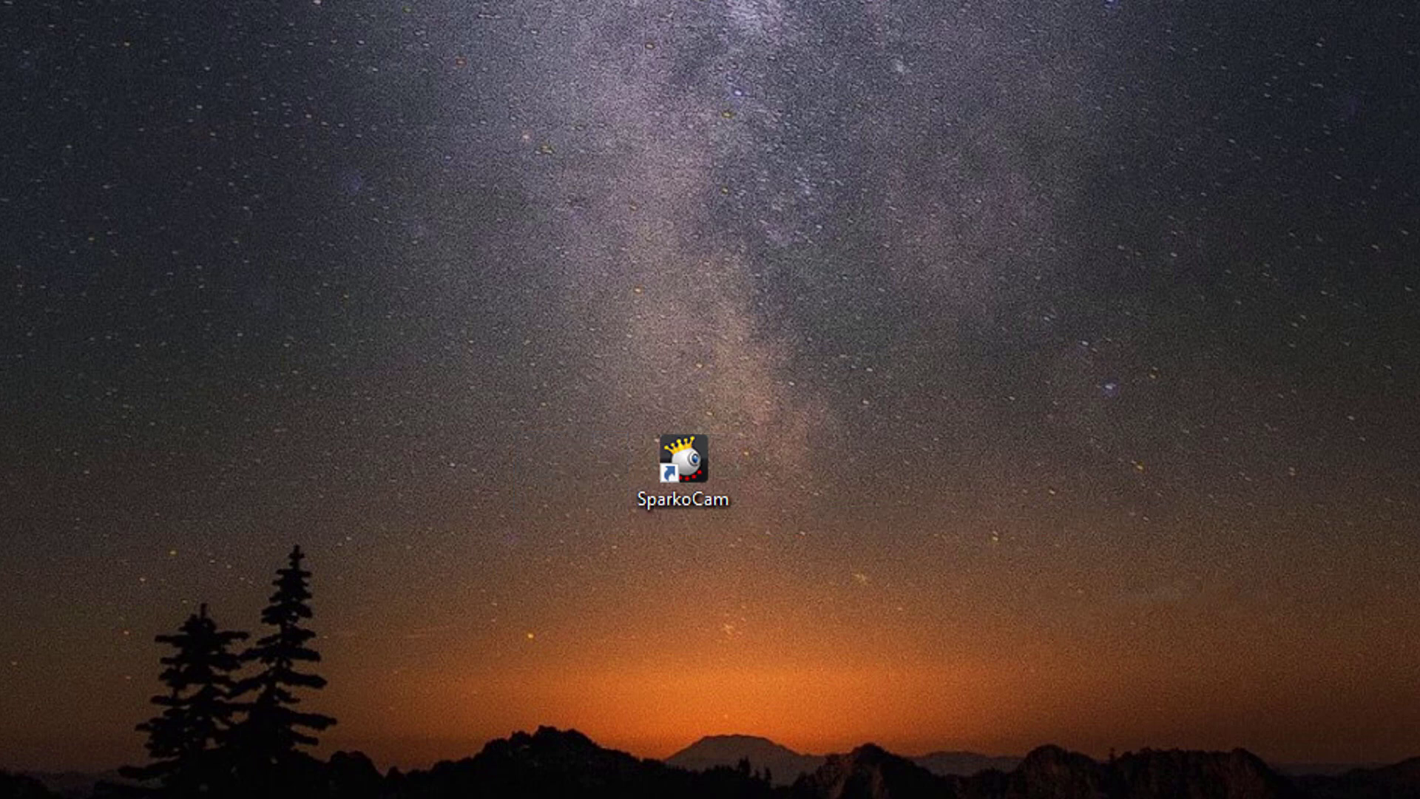
left_click(688, 474)
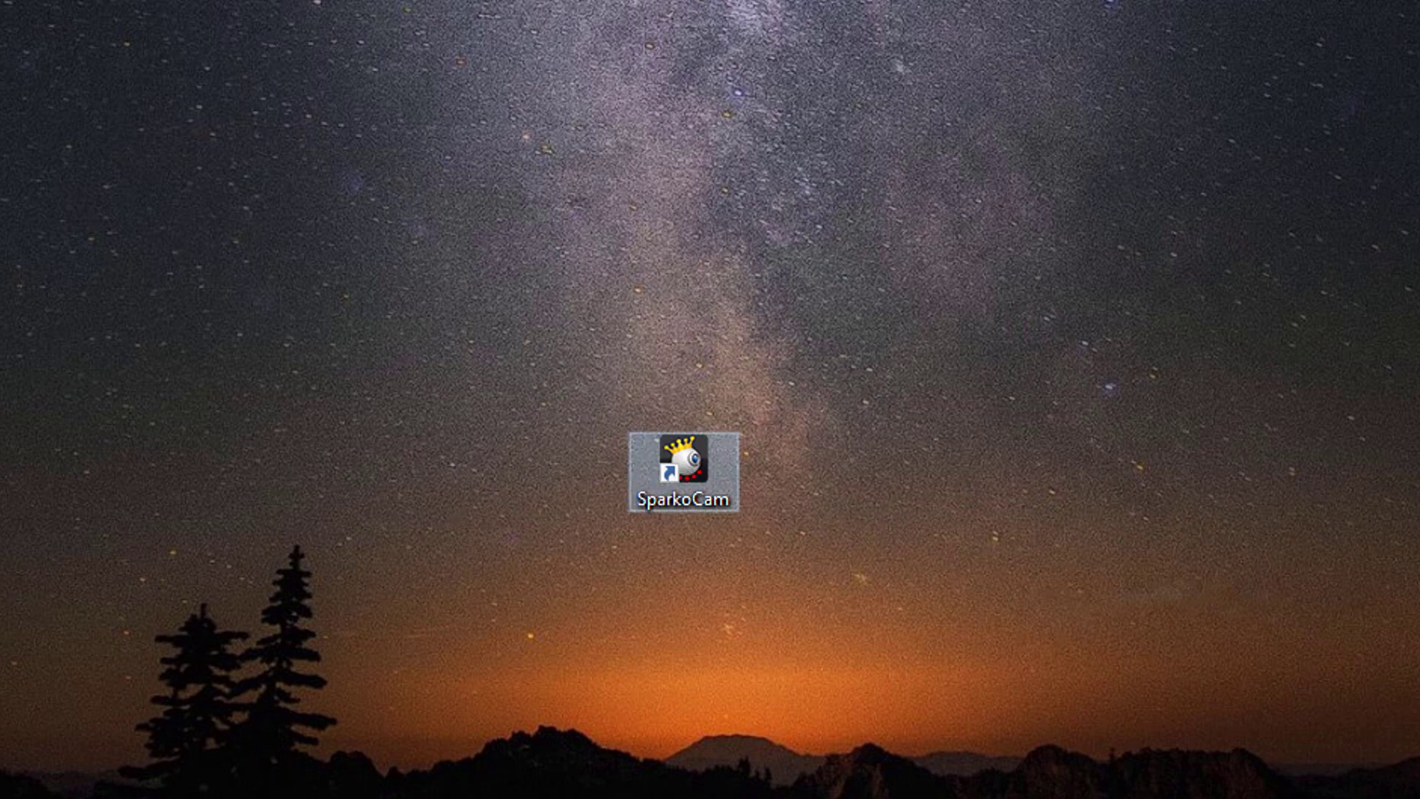